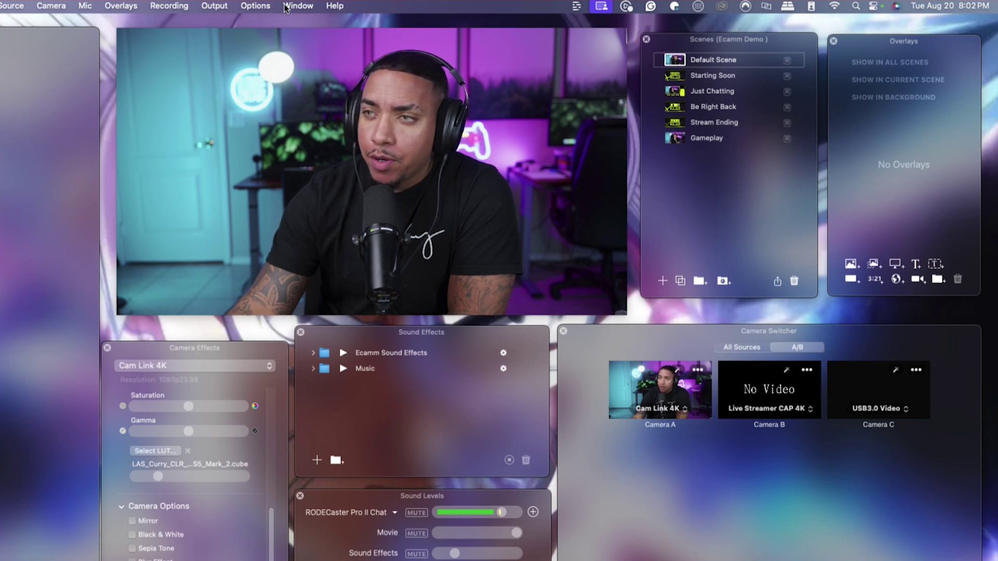
# Add a scene named 'Countdown Timer' in the Scenes panel and set its source to Blank.
pyautogui.click(300, 7)
pyautogui.click(310, 382)
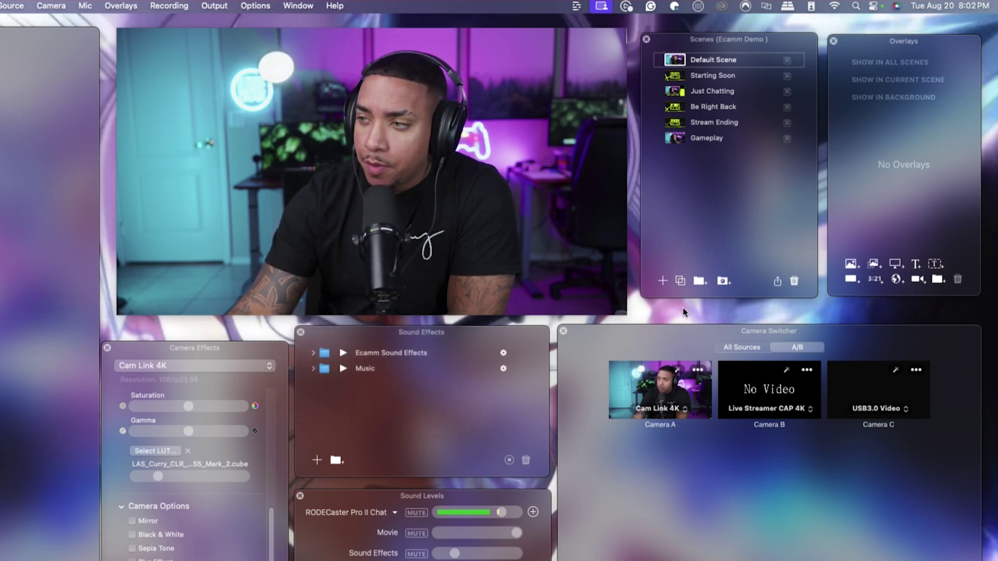
pyautogui.click(662, 281)
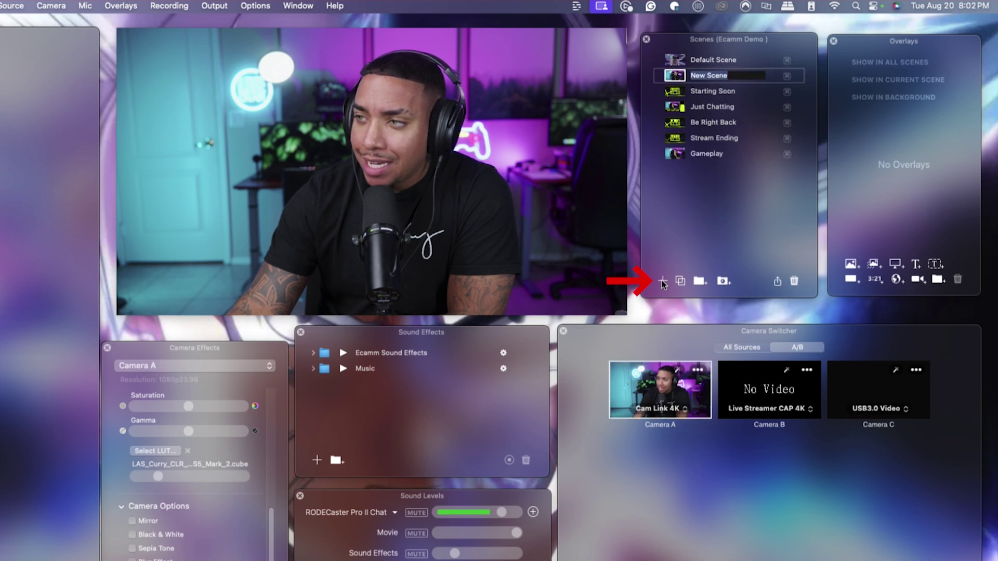
pyautogui.write('Countdo')
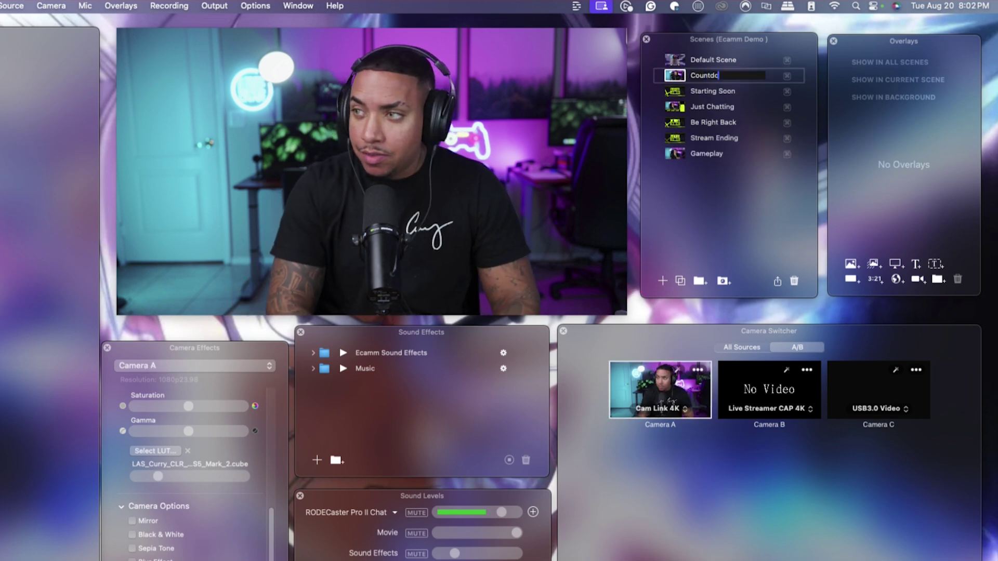
pyautogui.write('wn Timer')
pyautogui.press('Return')
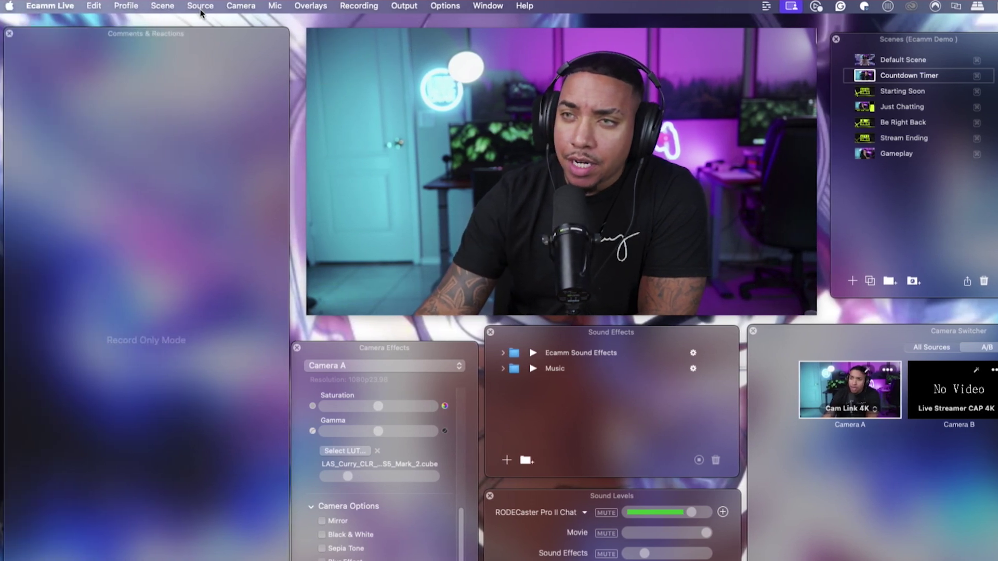
pyautogui.click(10, 6)
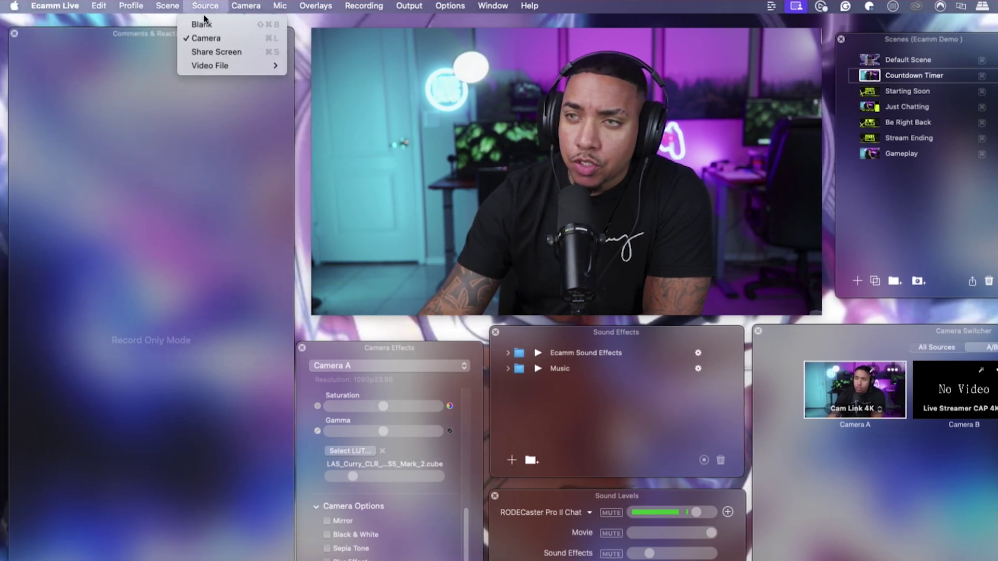
pyautogui.click(202, 24)
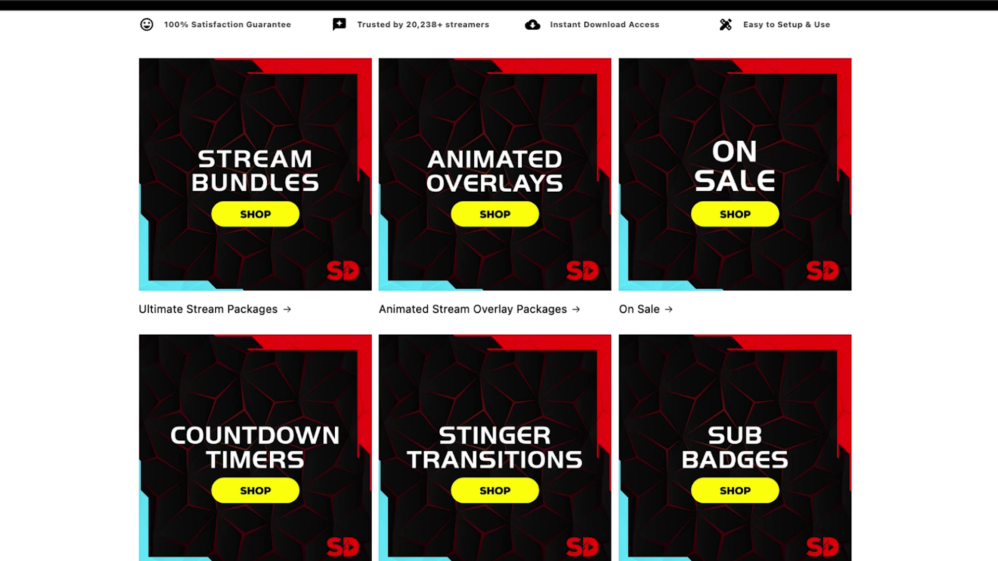
# Find the Zen Zone countdown timer and watch its preview video full screen.
pyautogui.scroll(-6, 496, 281)
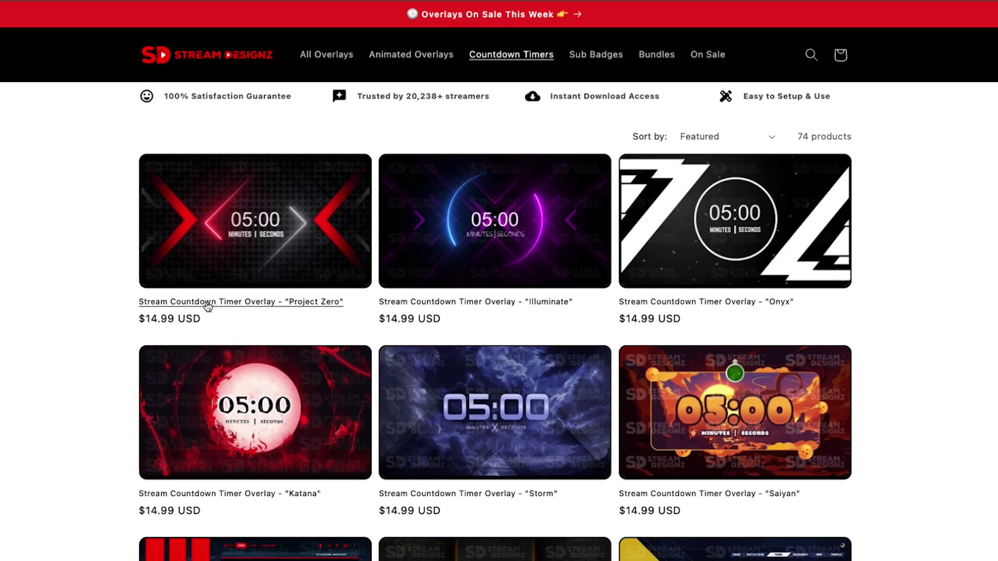
pyautogui.scroll(-5, 227, 312)
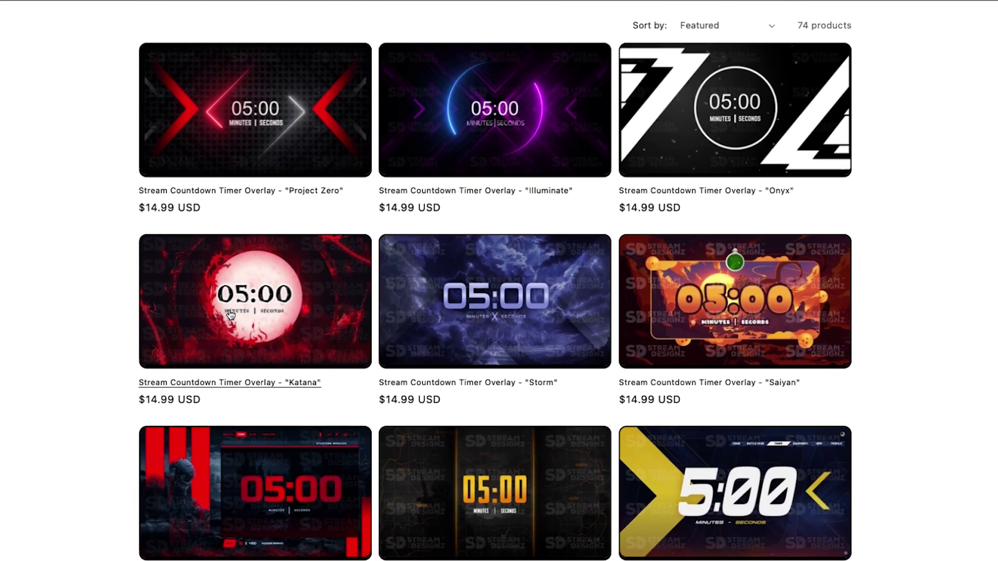
pyautogui.scroll(-3, 359, 338)
pyautogui.scroll(7, 374, 335)
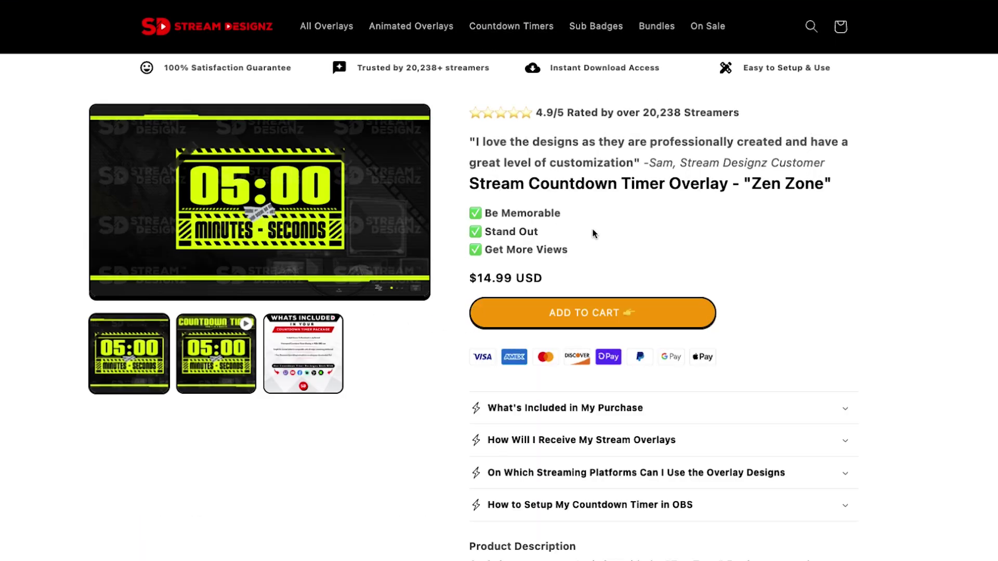
pyautogui.click(206, 345)
pyautogui.click(386, 268)
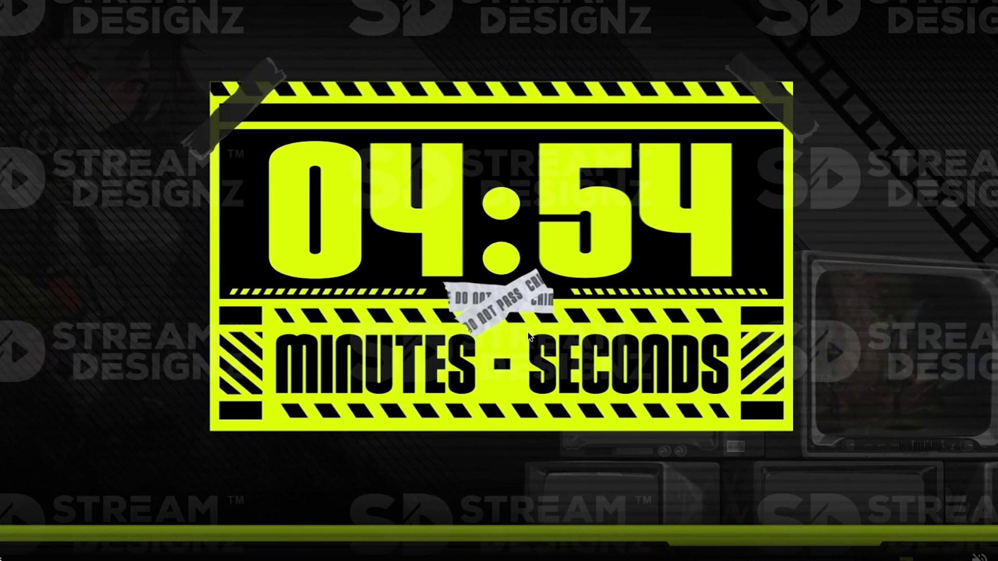
pyautogui.press('Escape')
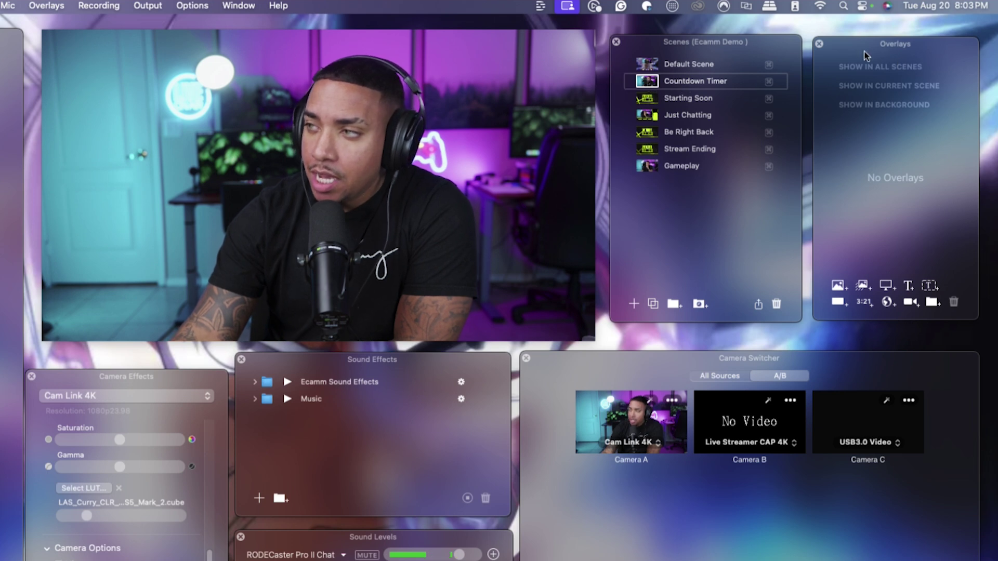
# Add the Zen Zone package's Countdown Timer mp4 as an animated overlay.
pyautogui.click(863, 286)
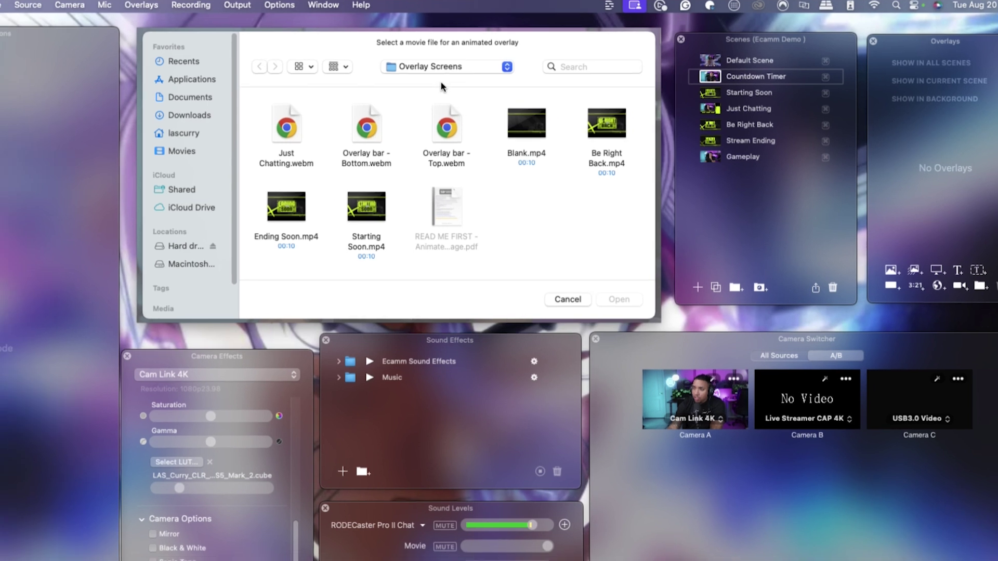
pyautogui.click(349, 70)
pyautogui.click(473, 78)
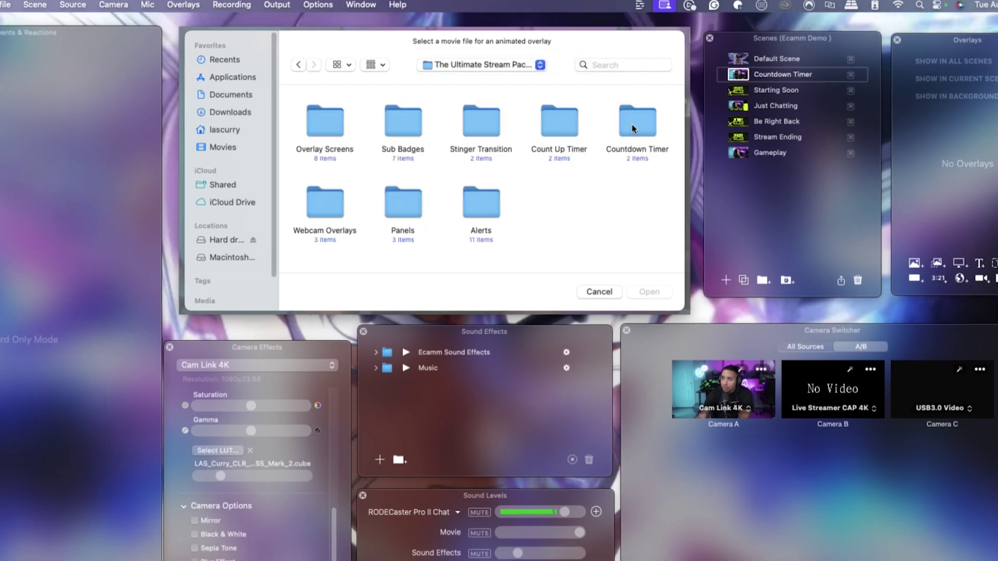
pyautogui.doubleClick(634, 129)
pyautogui.click(640, 290)
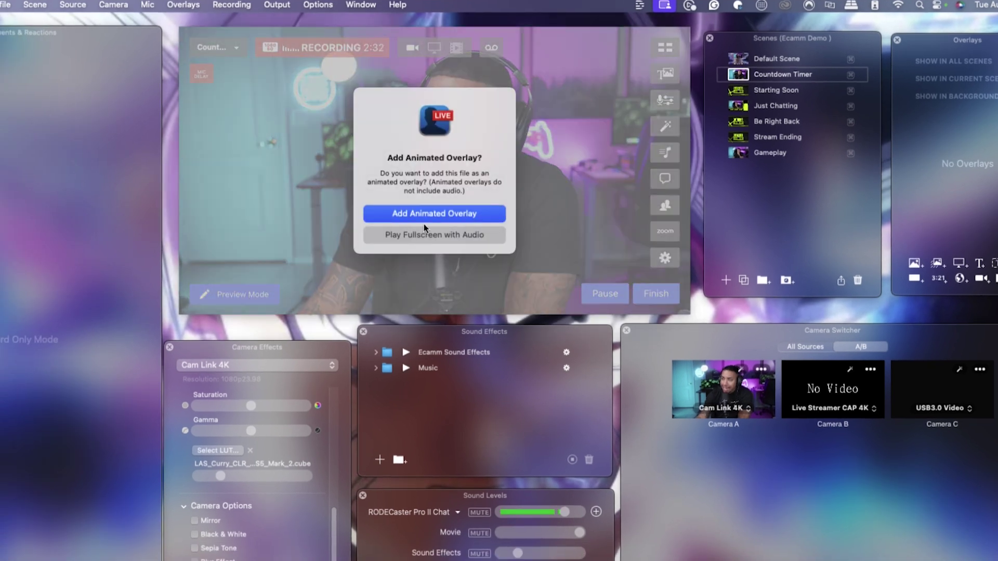
pyautogui.click(399, 217)
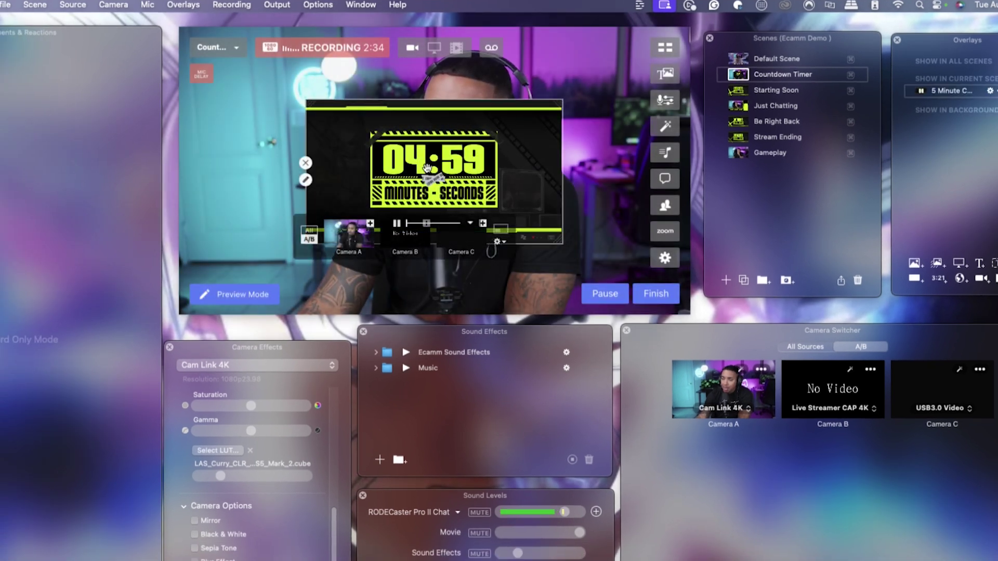
# Hide the main window's recording controls and check the overlay's playback options.
pyautogui.scroll(5, 427, 168)
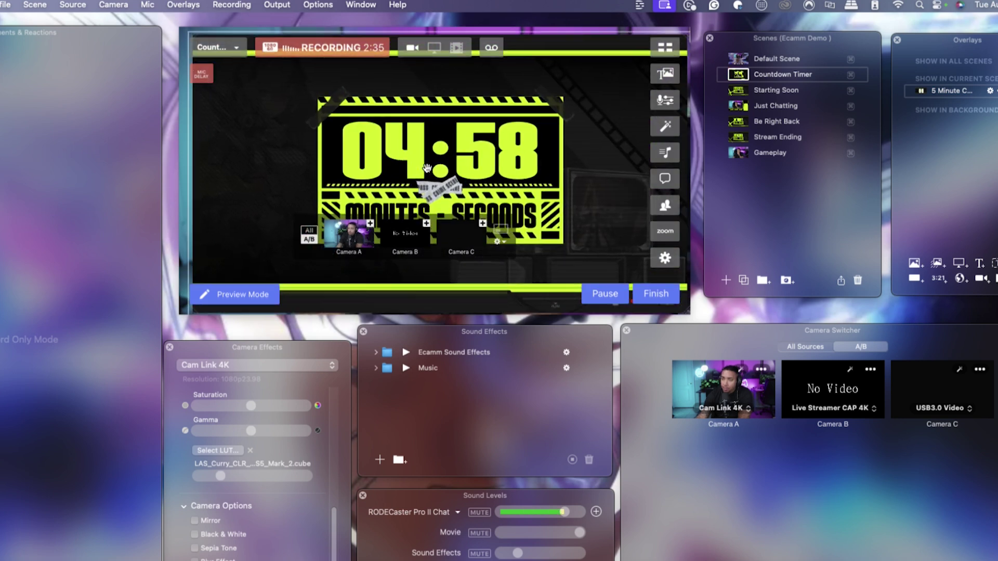
pyautogui.click(363, 5)
pyautogui.click(415, 134)
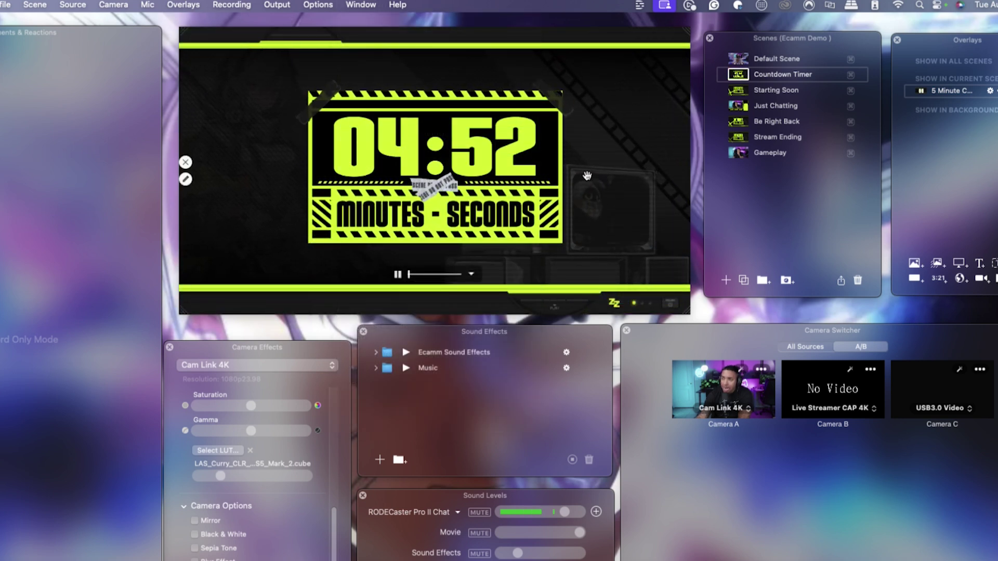
pyautogui.click(472, 275)
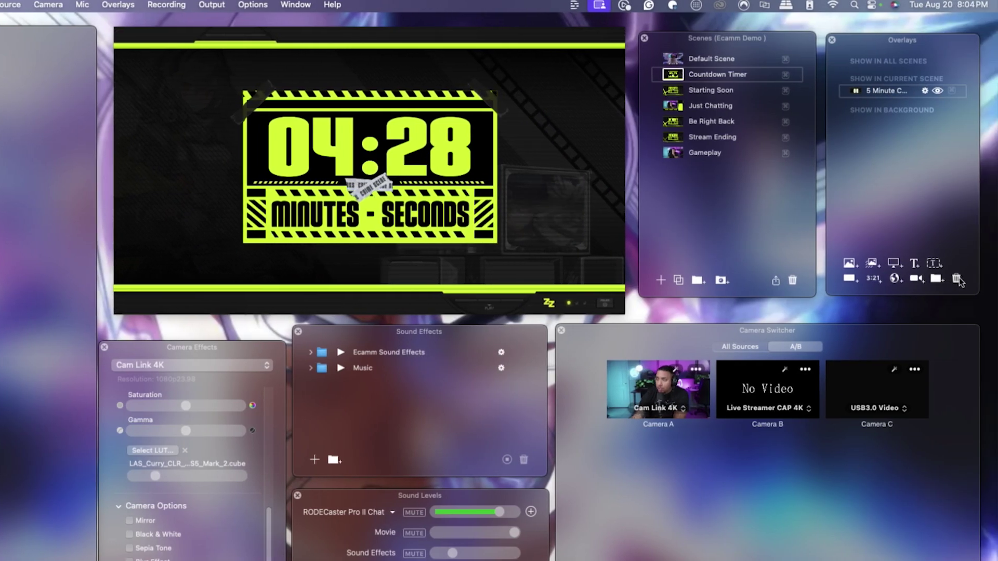
# Remove the countdown overlay, reset the scene source to Blank, and show the main window controls.
pyautogui.click(997, 280)
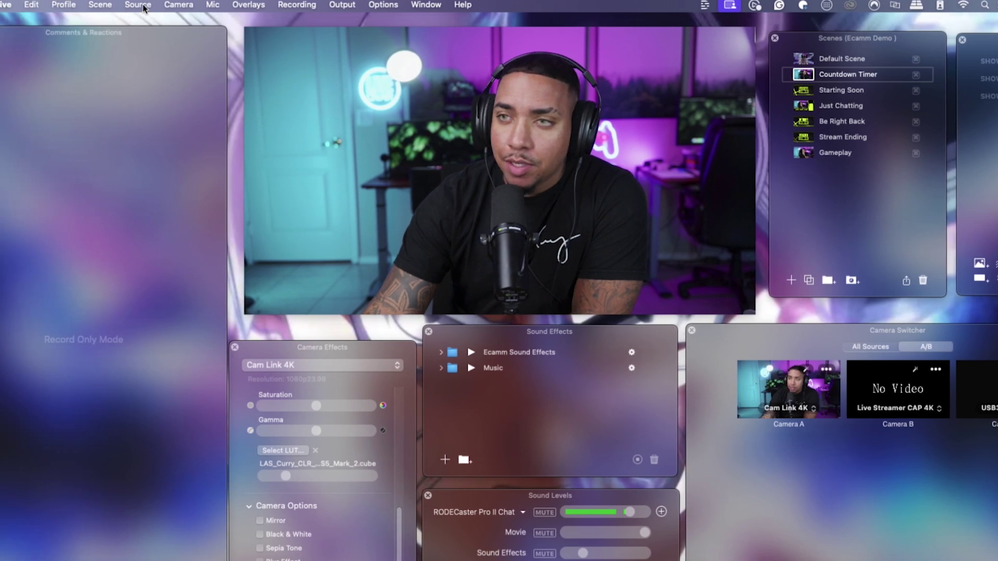
pyautogui.click(7, 5)
pyautogui.click(143, 23)
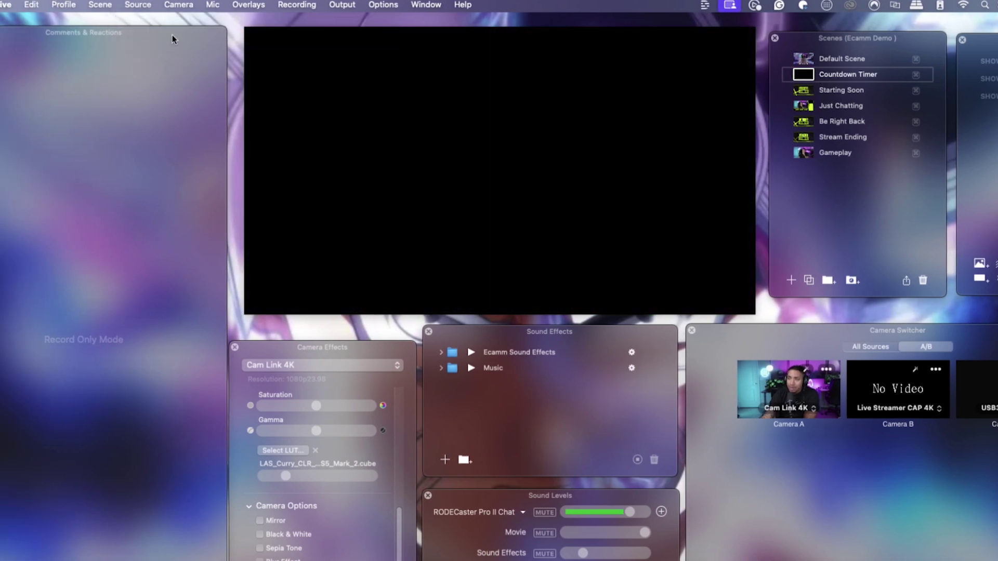
pyautogui.click(426, 7)
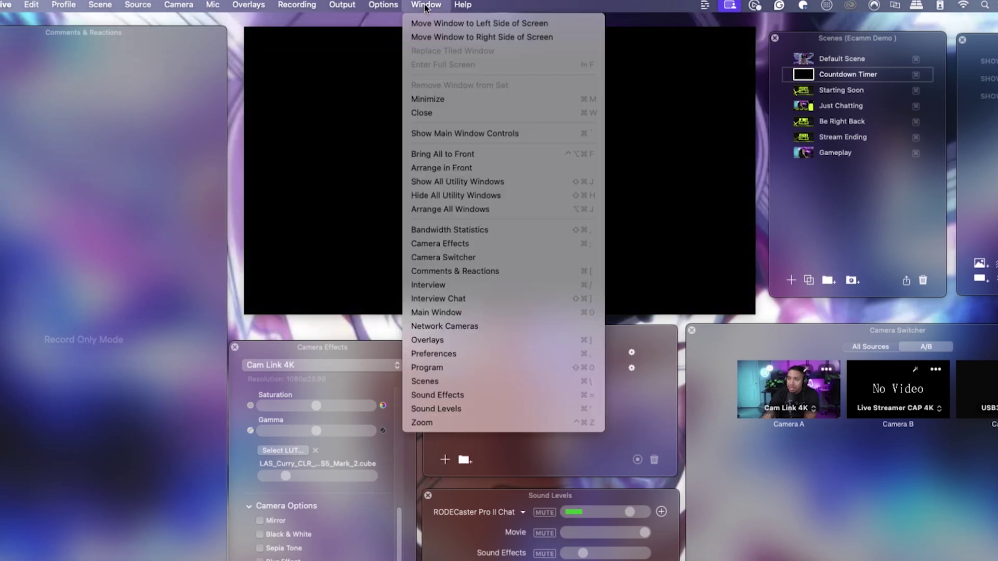
pyautogui.click(459, 134)
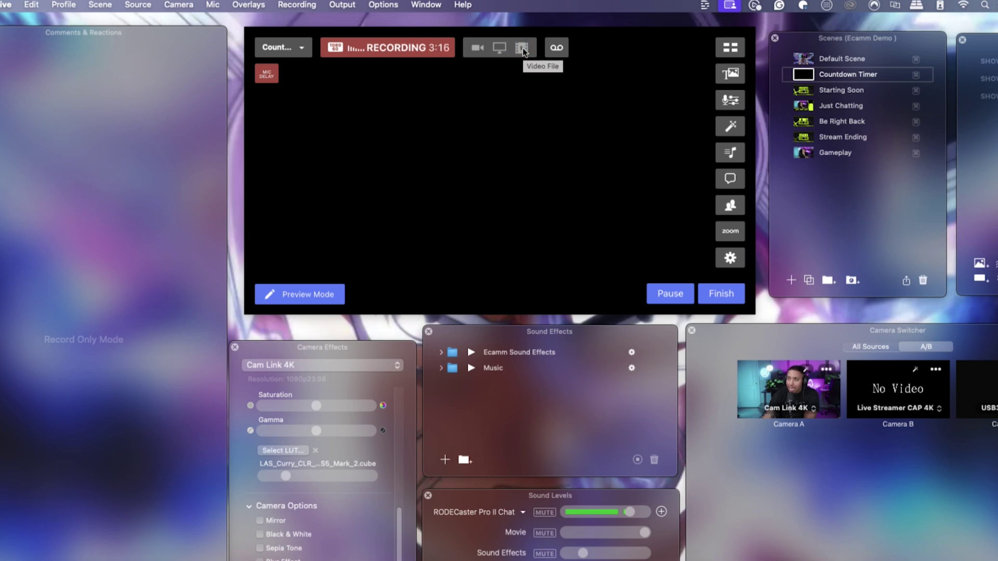
# Use the 5-minute countdown mp4 as the scene's video source, going to the next scene when it ends.
pyautogui.click(522, 49)
pyautogui.click(547, 60)
pyautogui.click(382, 151)
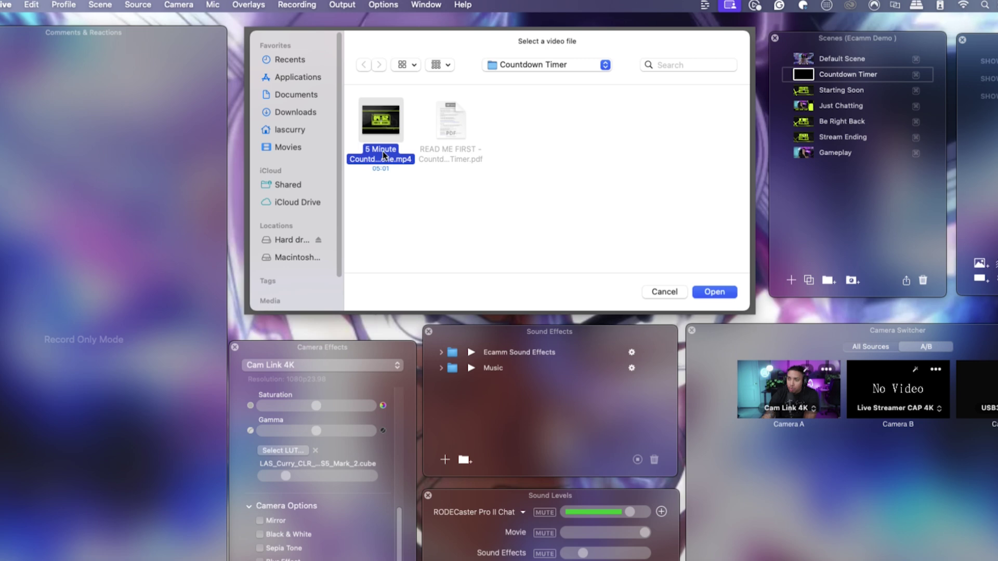
pyautogui.click(704, 293)
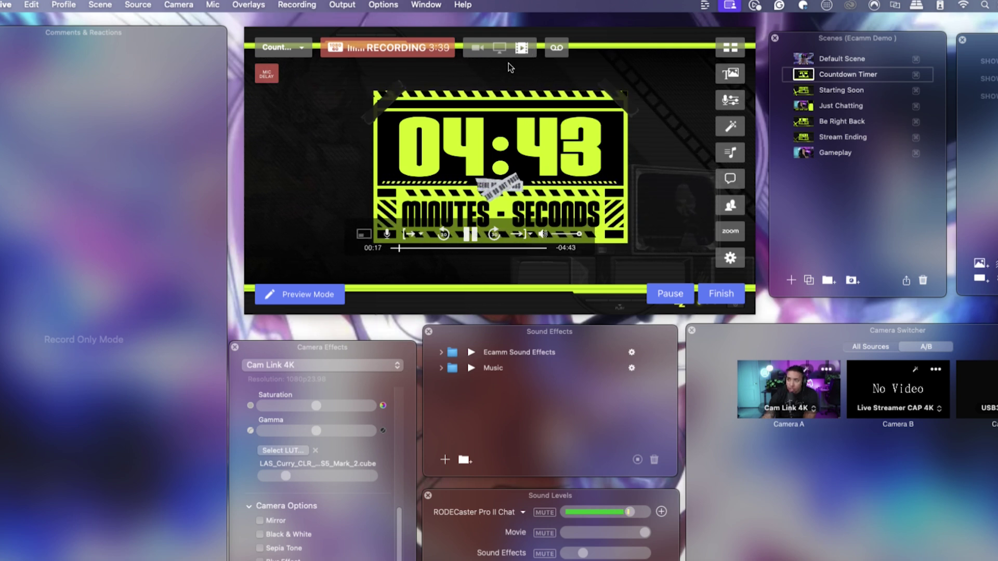
pyautogui.click(529, 236)
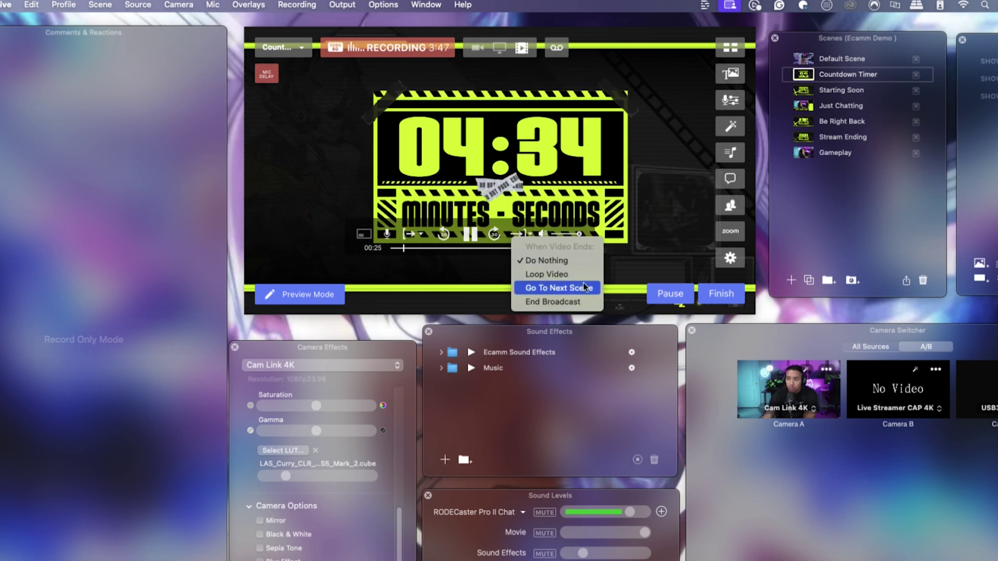
pyautogui.click(552, 289)
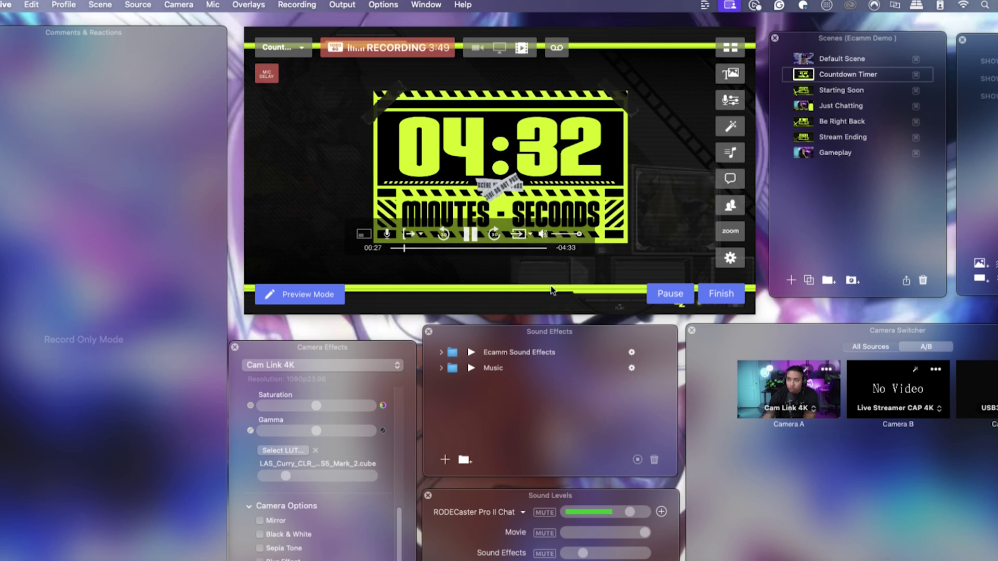